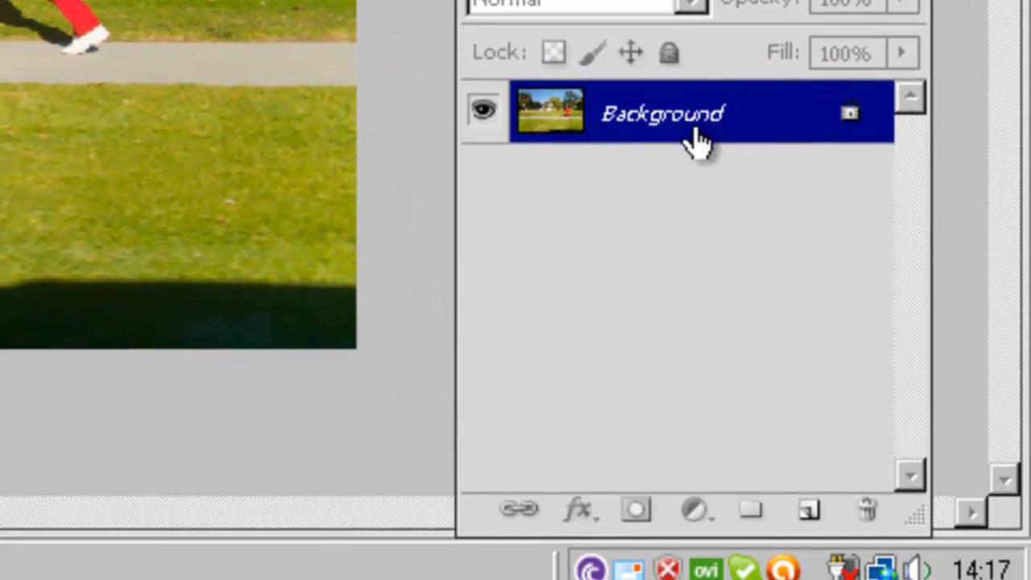
- Duplicate the Background layer and toggle the copy's visibility off and back on
drag(690, 338, 809, 499)
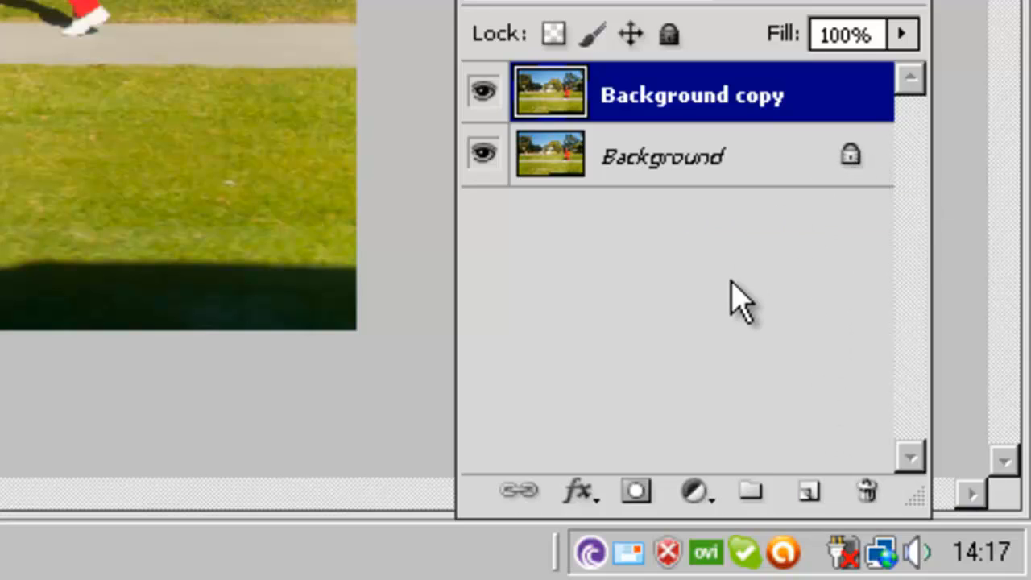
click(483, 95)
click(483, 95)
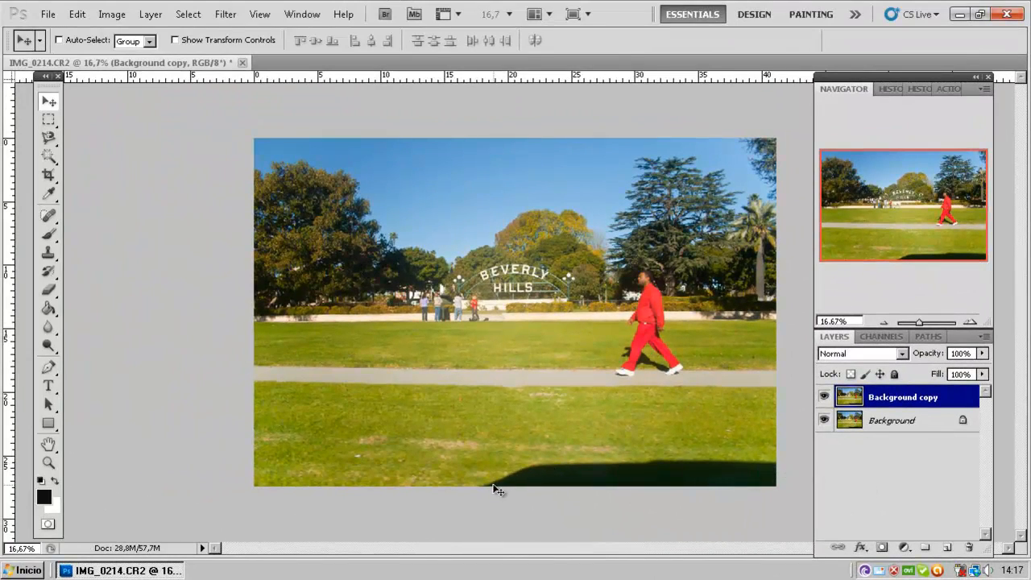
- Select the dark shadow at the lower edge of the lawn with the Magnetic Lasso
click(50, 138)
right_click(50, 138)
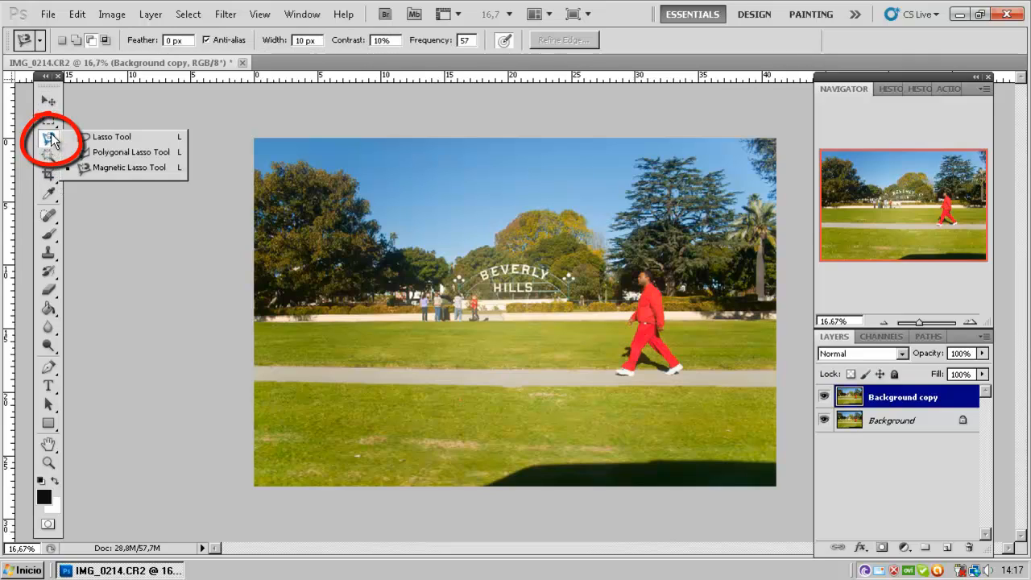
click(115, 167)
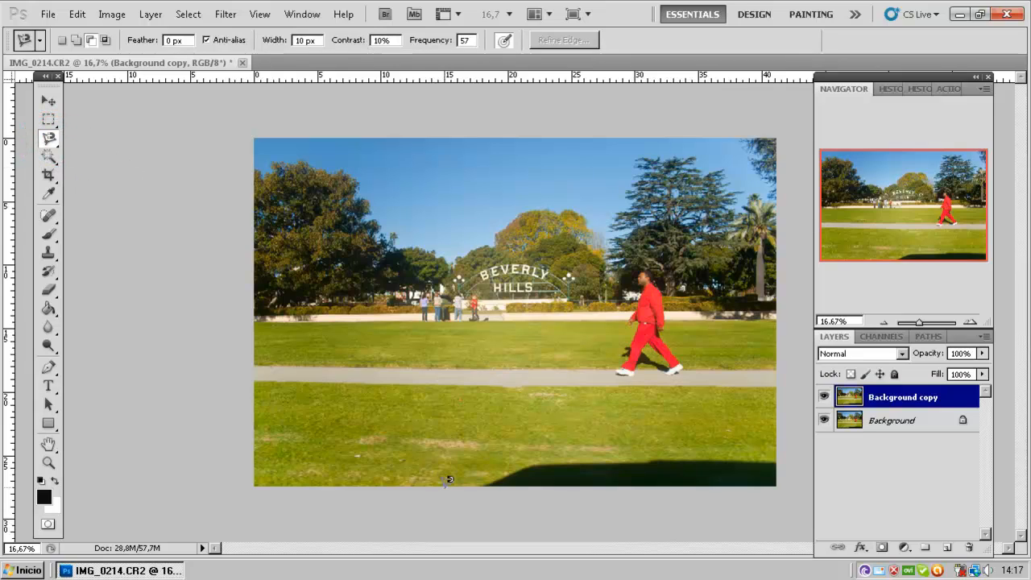
click(488, 479)
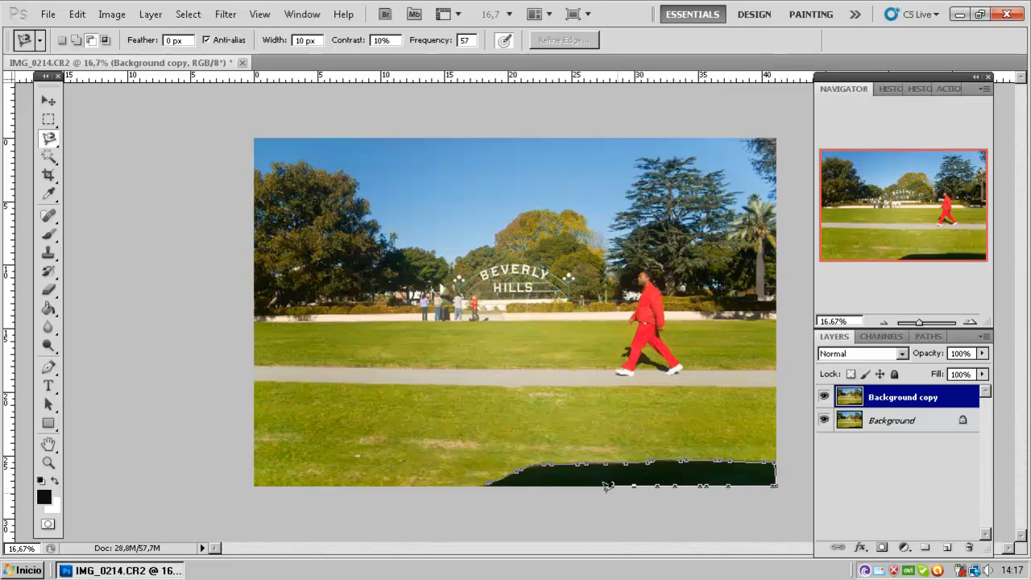
click(490, 478)
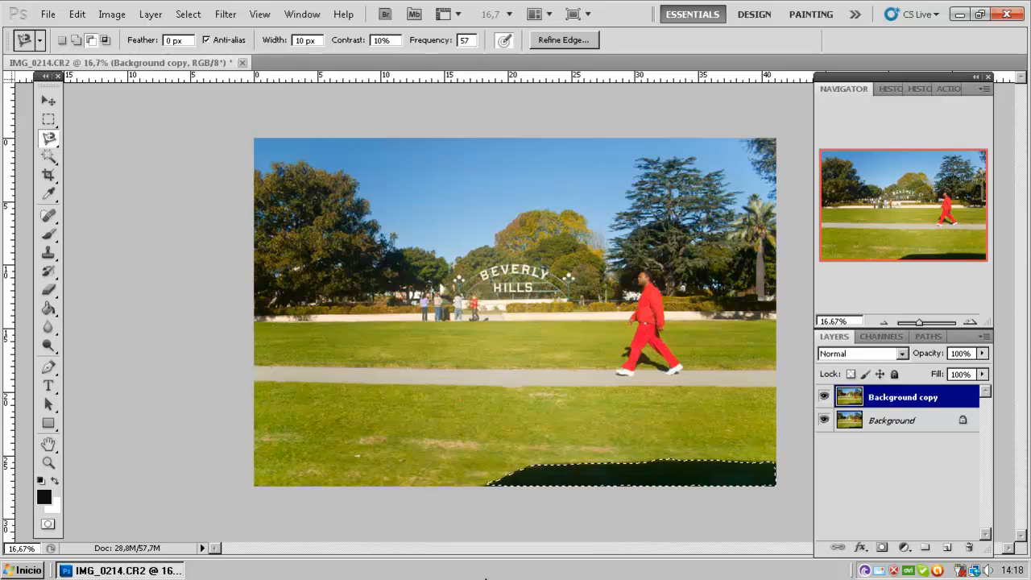
- Expand the shadow selection by 30 pixels
click(188, 15)
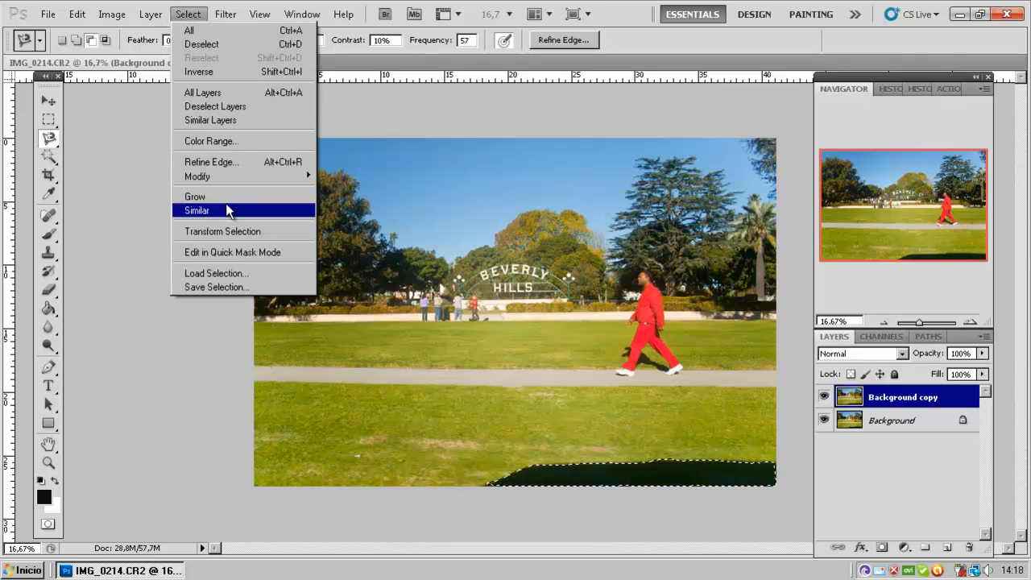
mouse_move(228, 179)
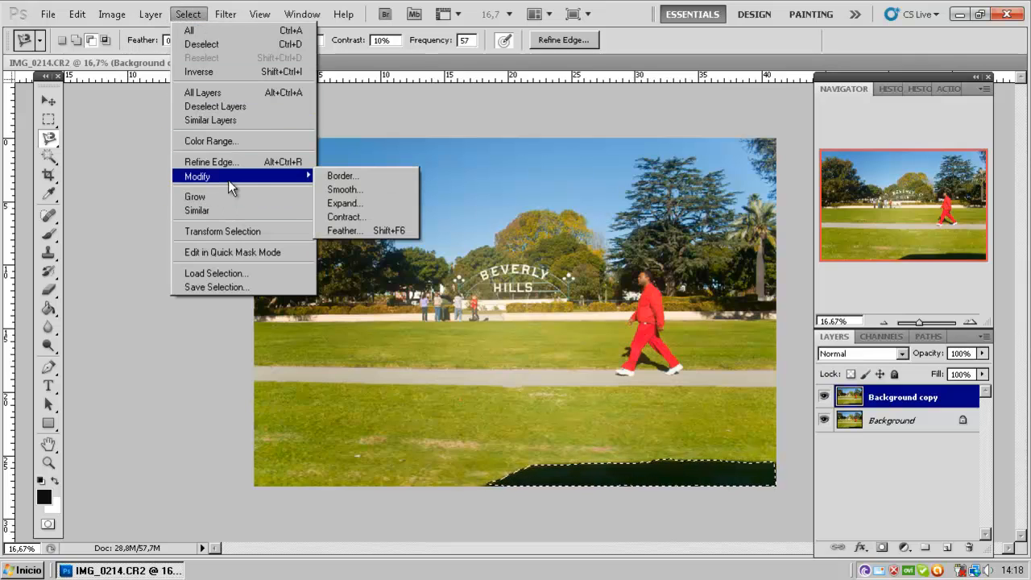
click(365, 201)
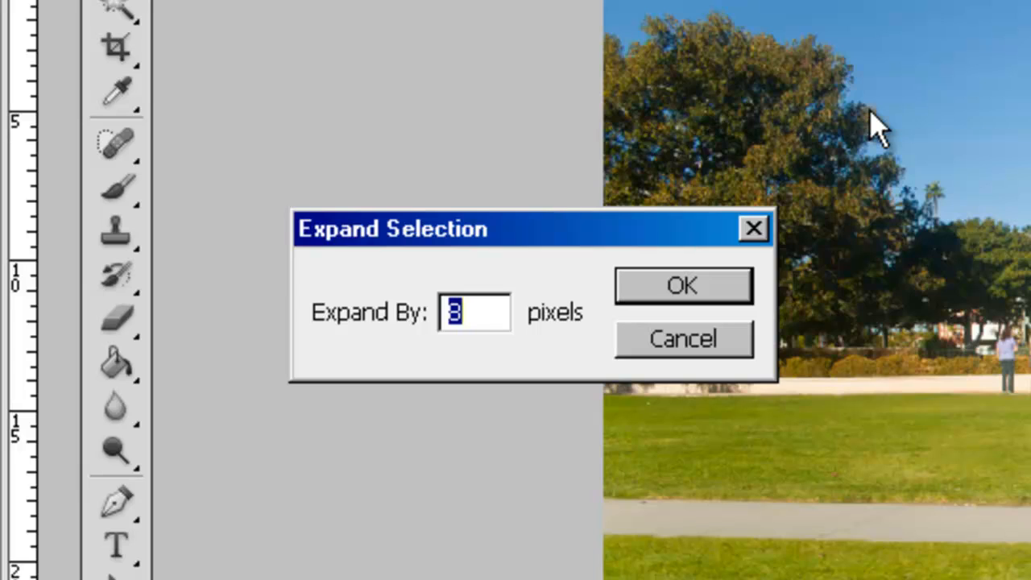
text(30)
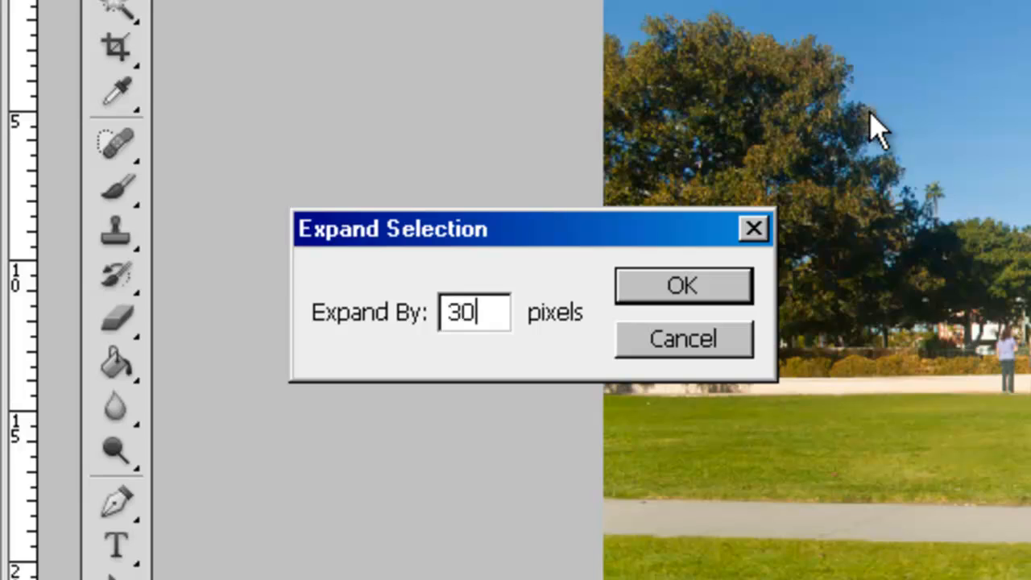
click(680, 290)
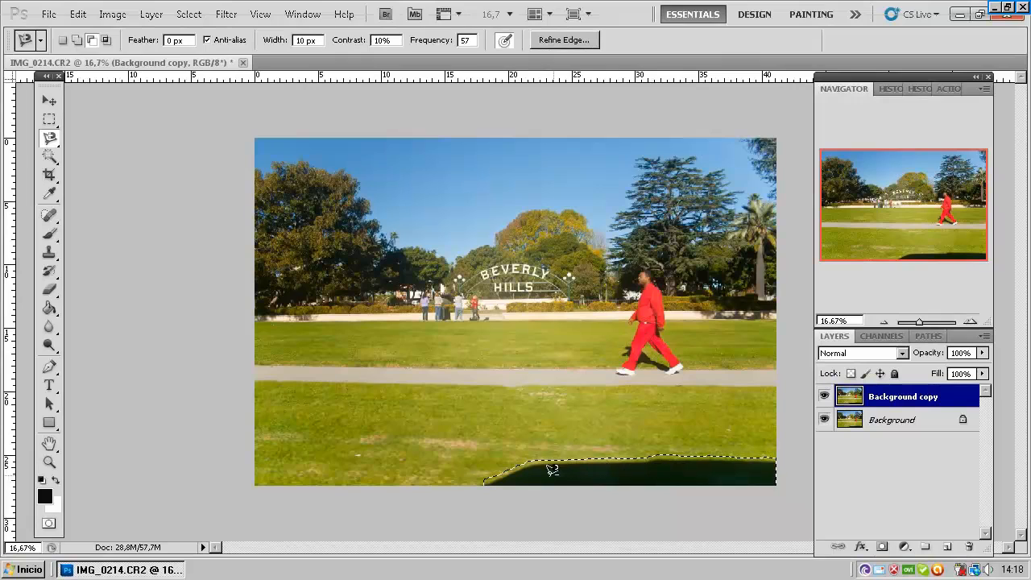
- Fill the selected shadow area with Content-Aware contents in Normal mode at 100% opacity and deselect it
click(47, 101)
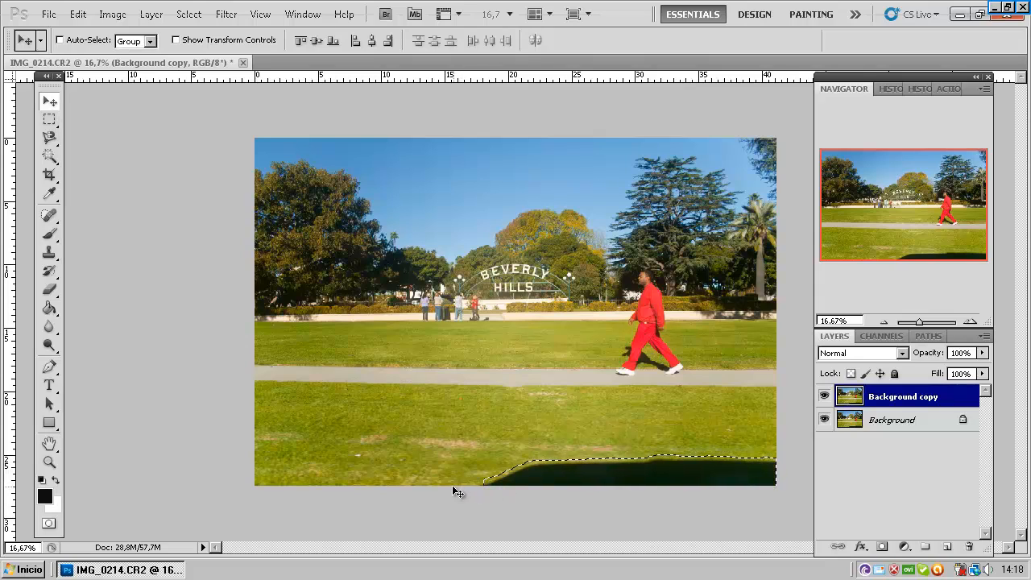
click(78, 16)
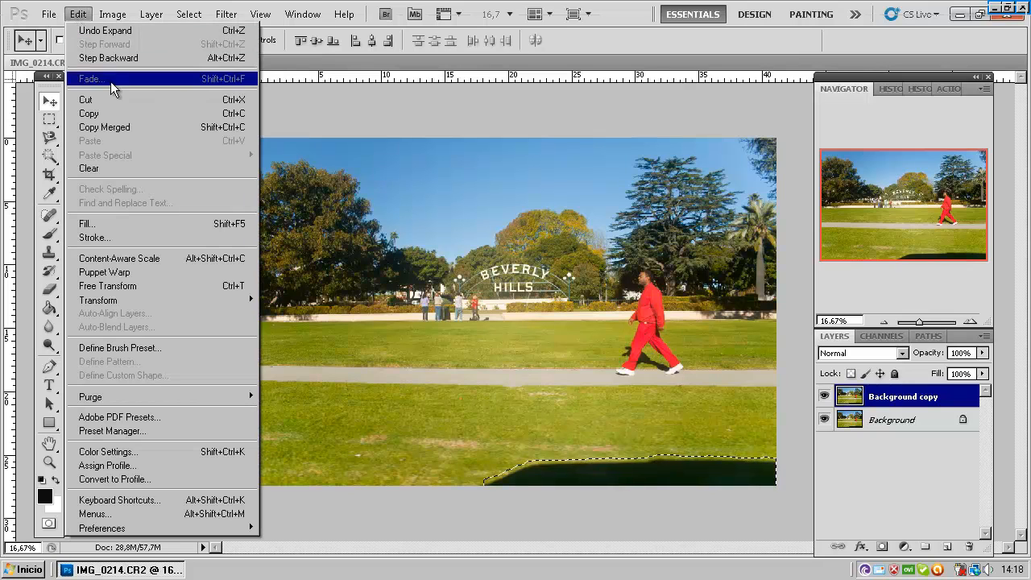
click(151, 224)
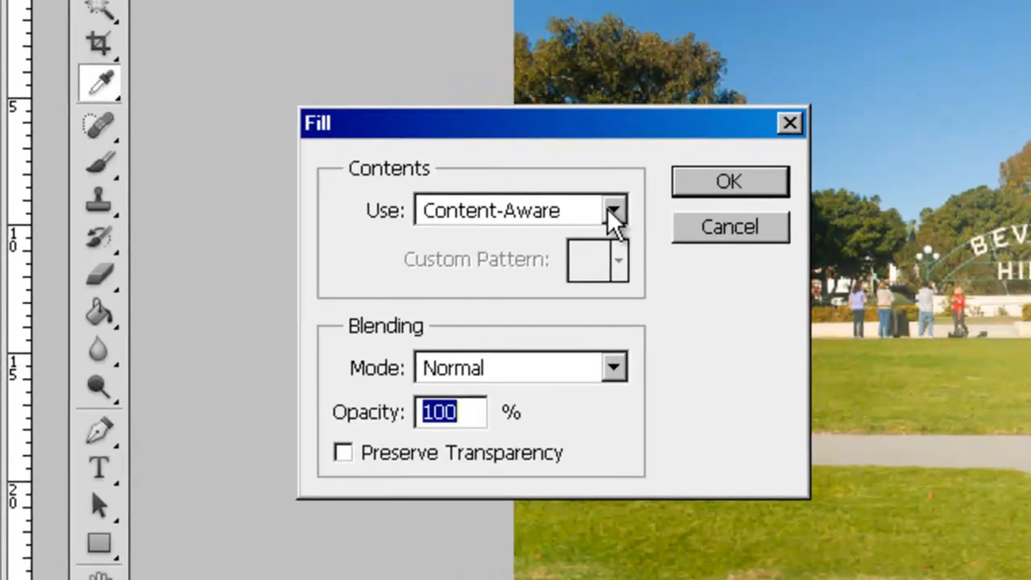
click(612, 211)
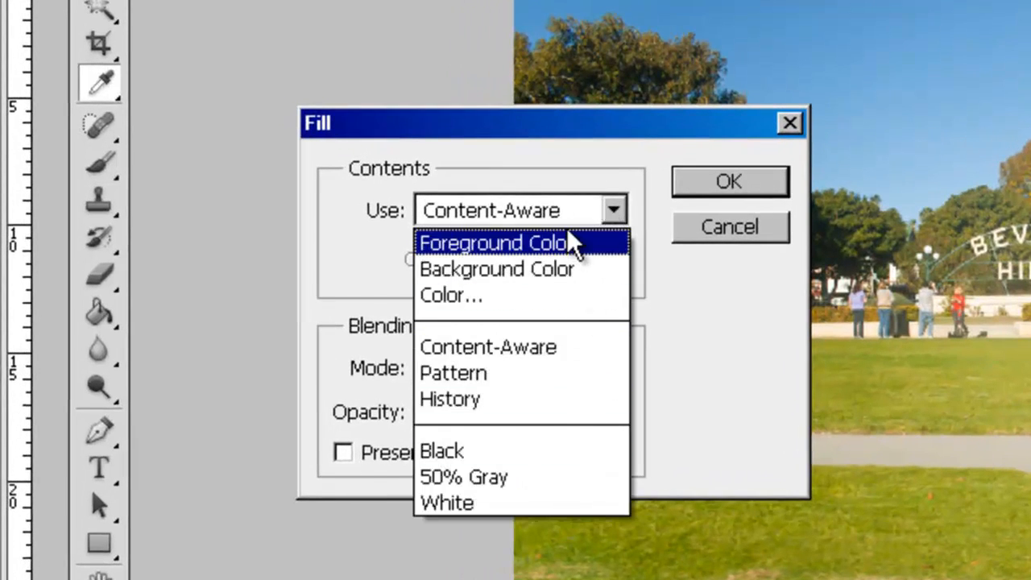
click(562, 347)
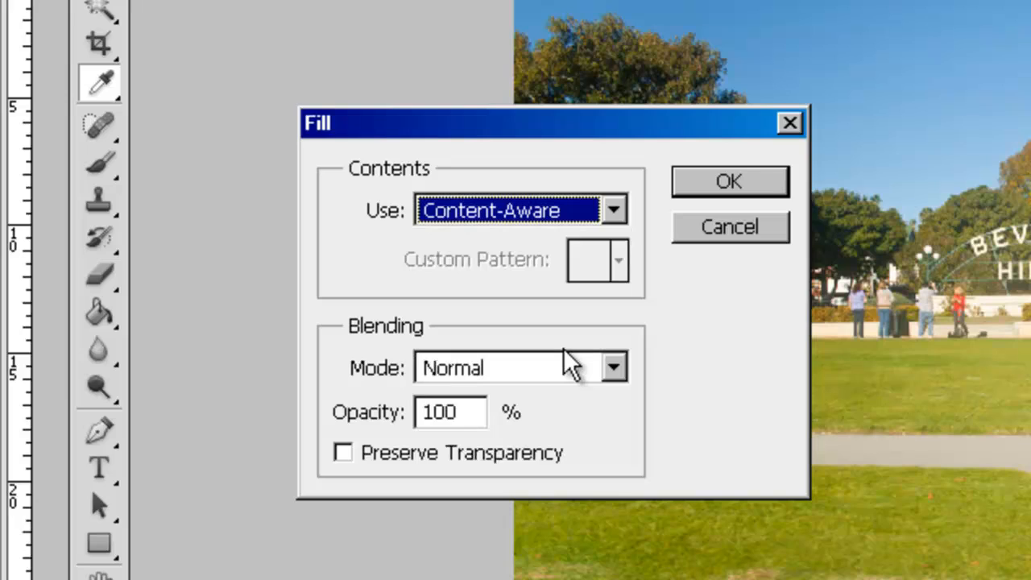
click(716, 177)
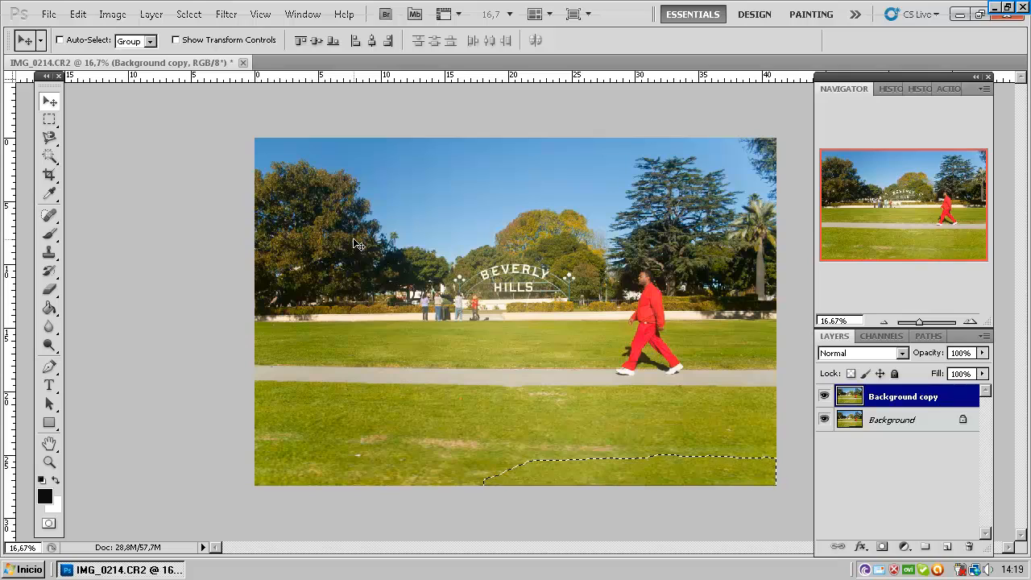
key(ctrl+d)
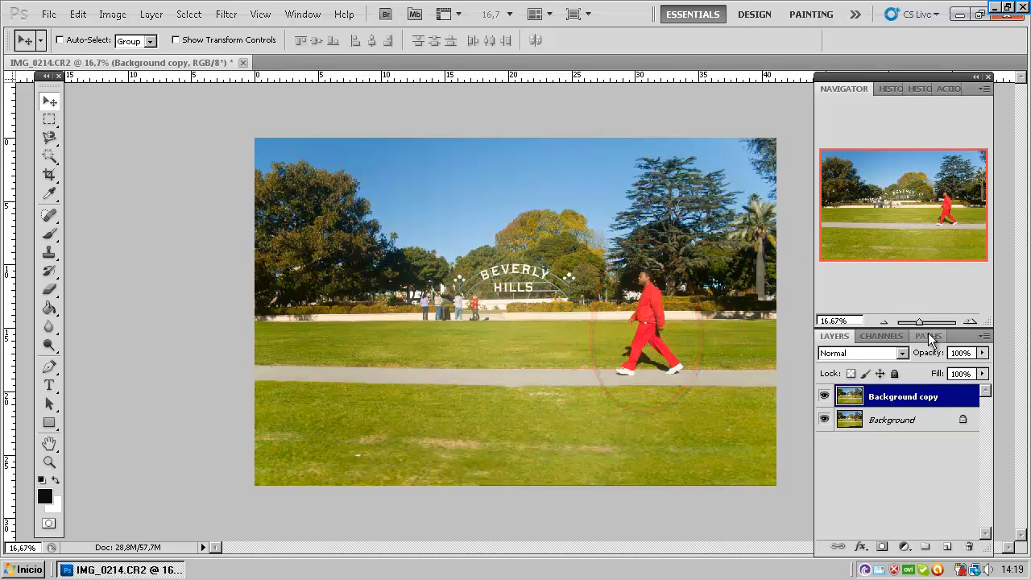
- Duplicate the Background copy layer to keep the retouched lawn before editing the walking man
click(969, 321)
click(969, 321)
click(969, 322)
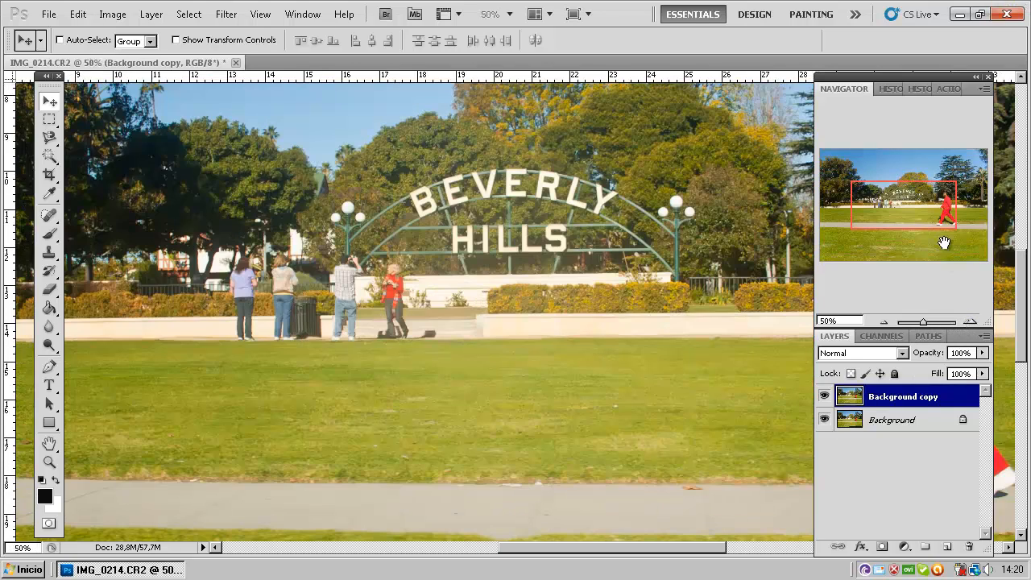
drag(898, 198, 927, 213)
click(968, 321)
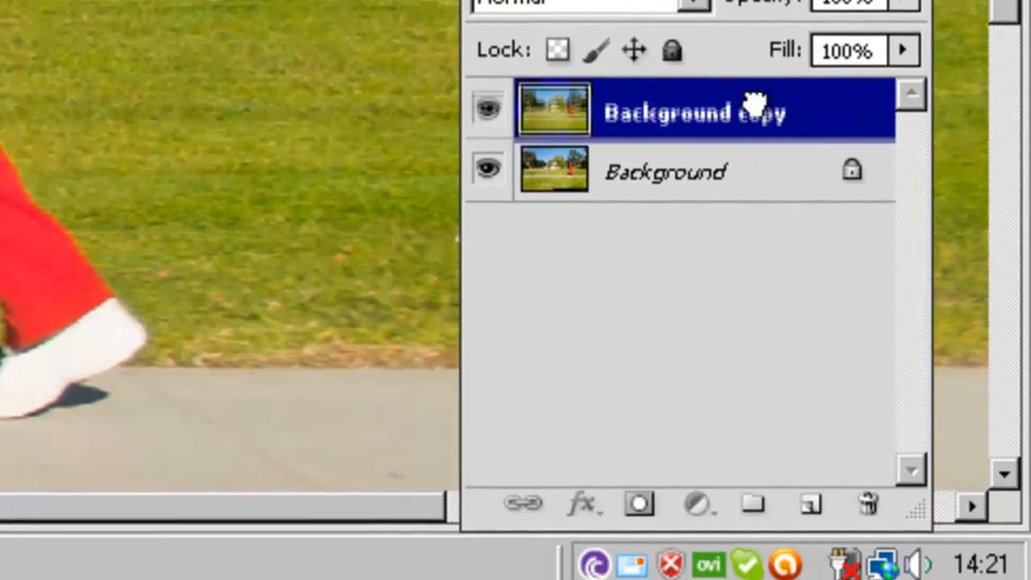
drag(745, 340, 803, 495)
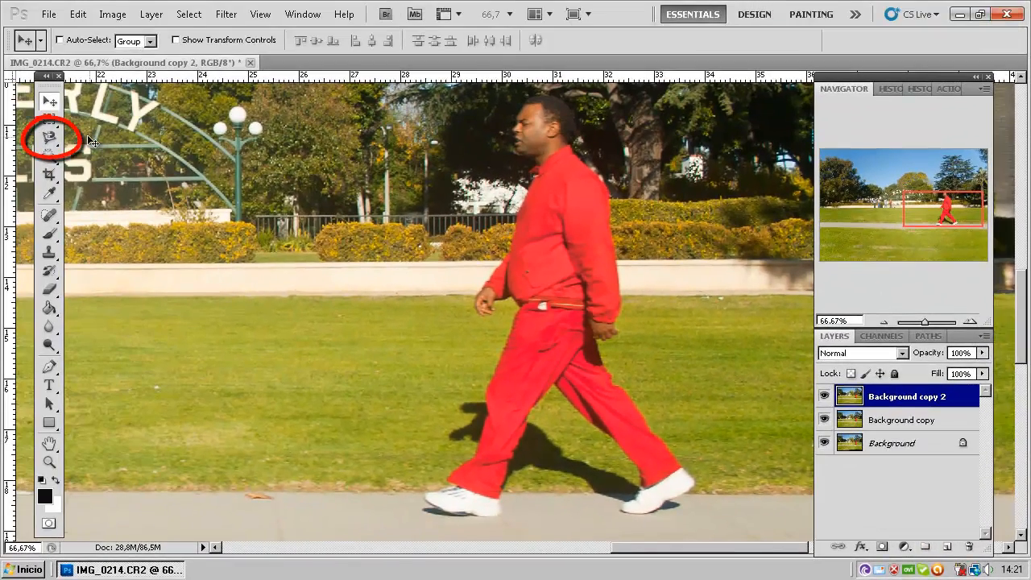
- Outline the walking man in red together with his shadow on the grass using the Magnetic Lasso
click(49, 139)
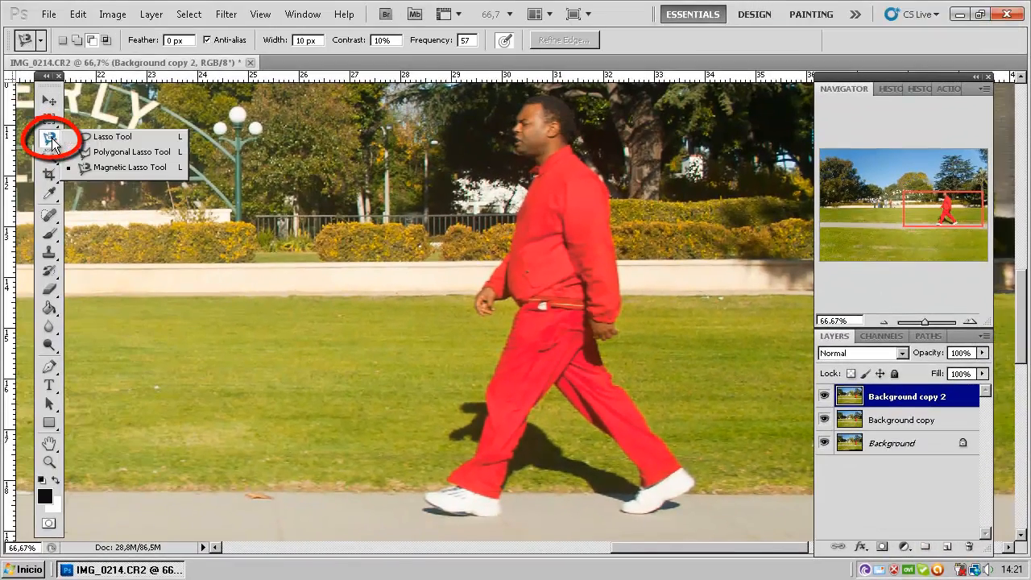
click(134, 166)
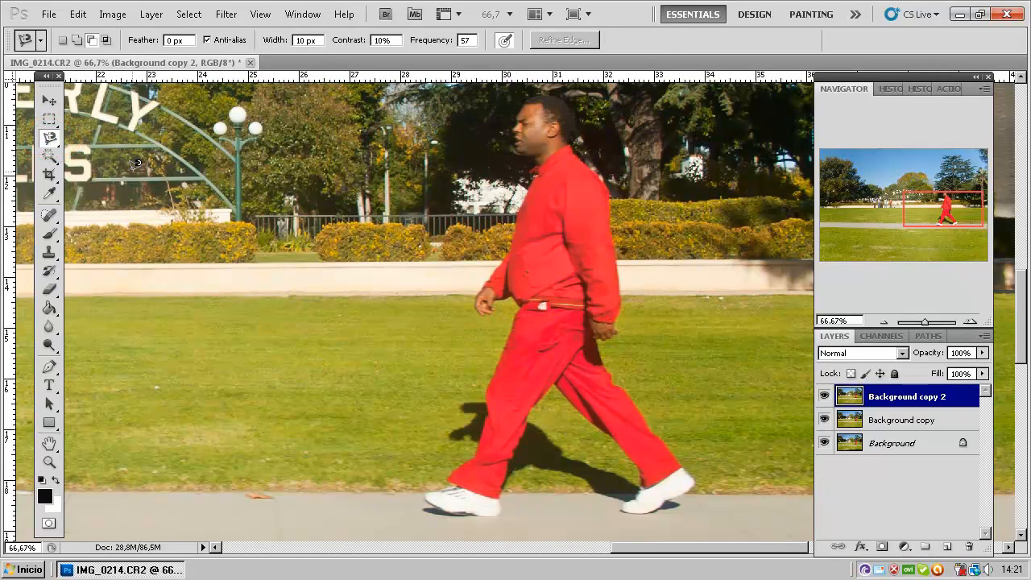
click(628, 393)
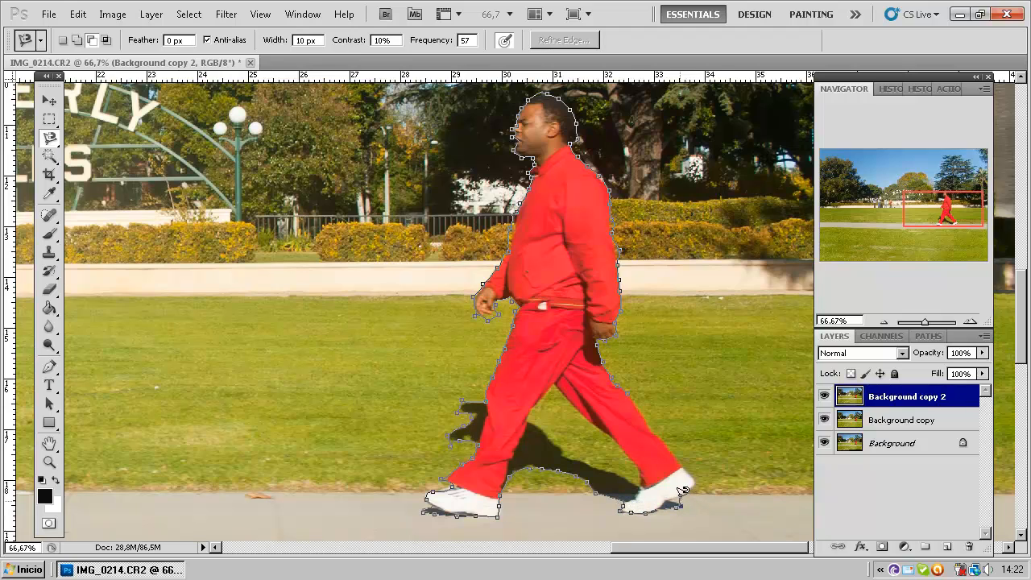
click(633, 388)
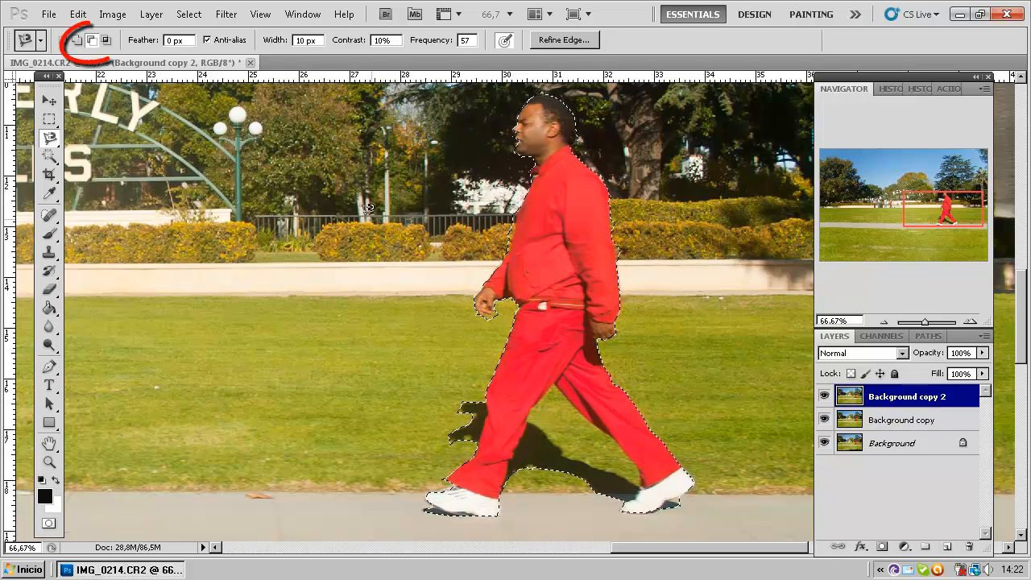
click(93, 41)
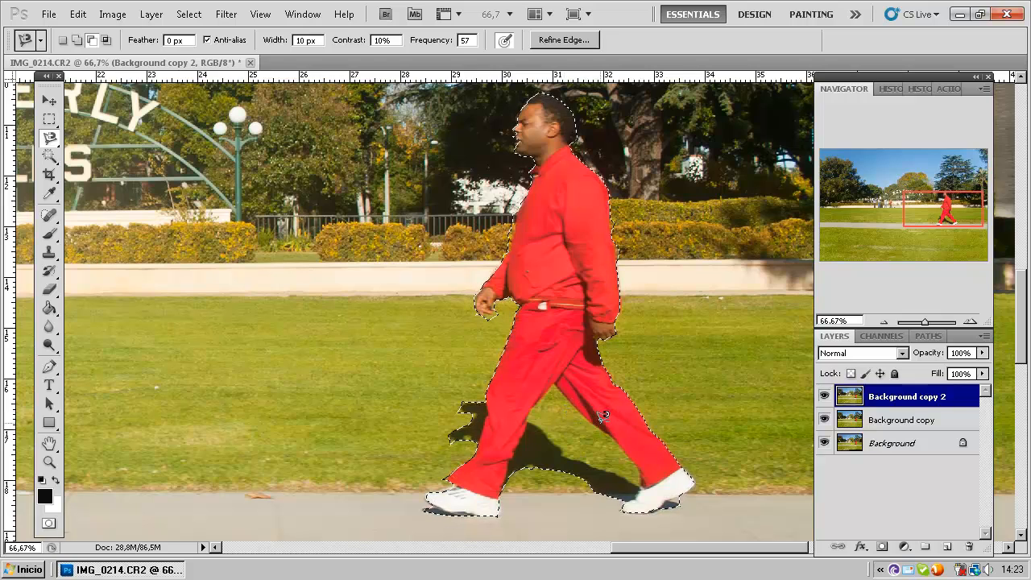
- Expand the selection around the walking man by 8 pixels
click(190, 16)
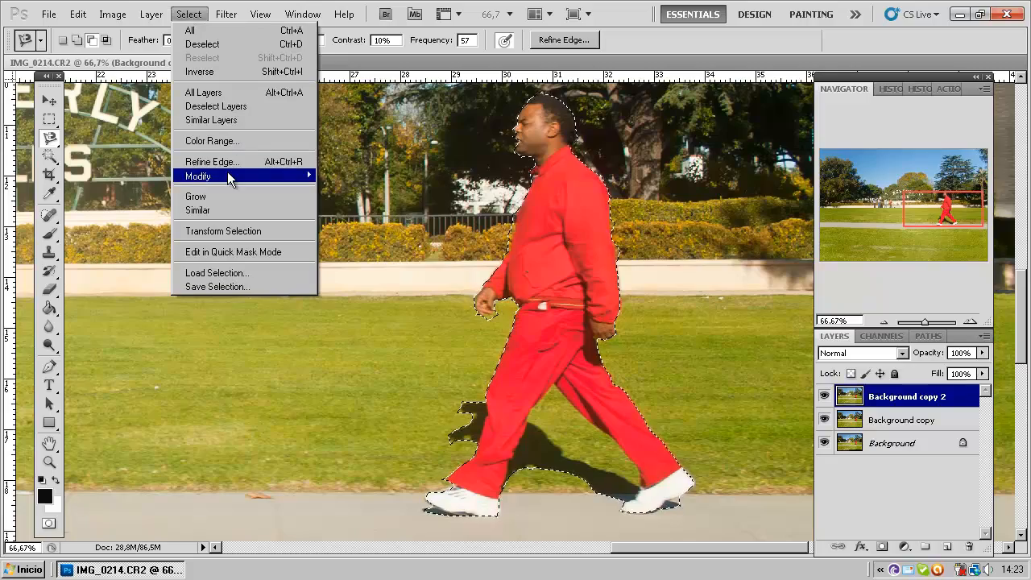
mouse_move(227, 174)
click(341, 201)
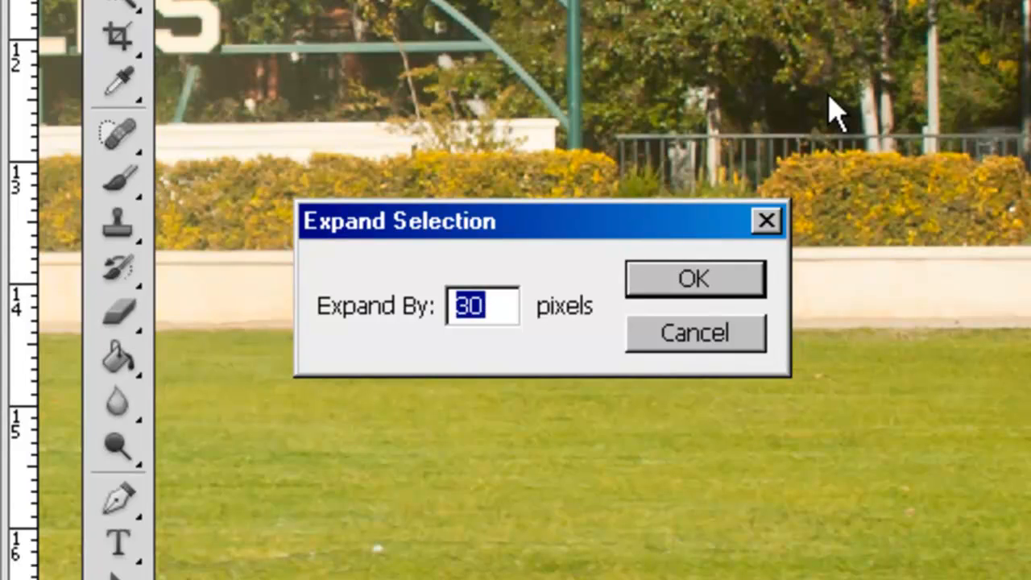
text(8)
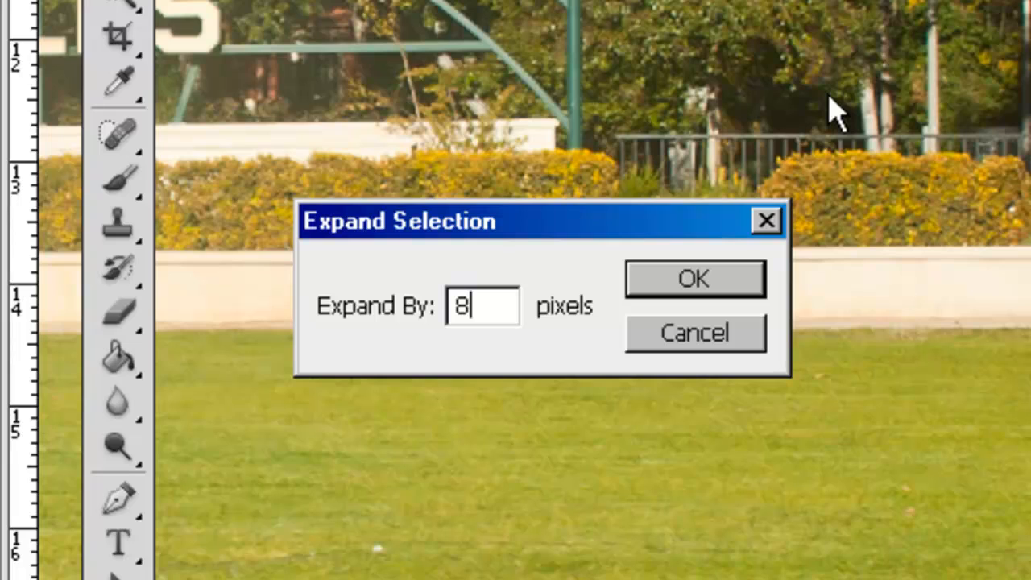
click(694, 280)
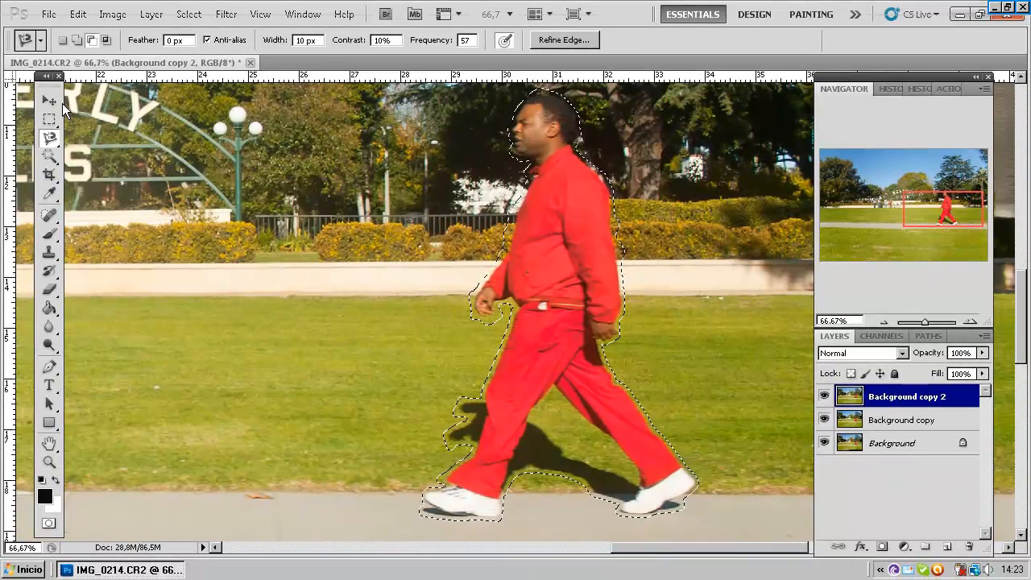
- Replace the selected man and his shadow with a Content-Aware fill at 100% opacity and clear the selection
click(49, 98)
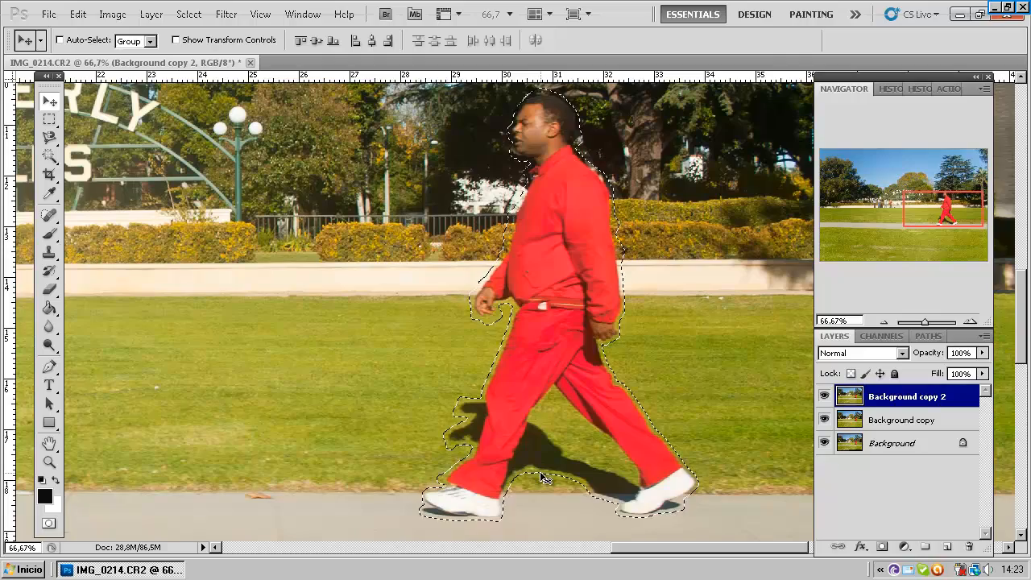
click(78, 15)
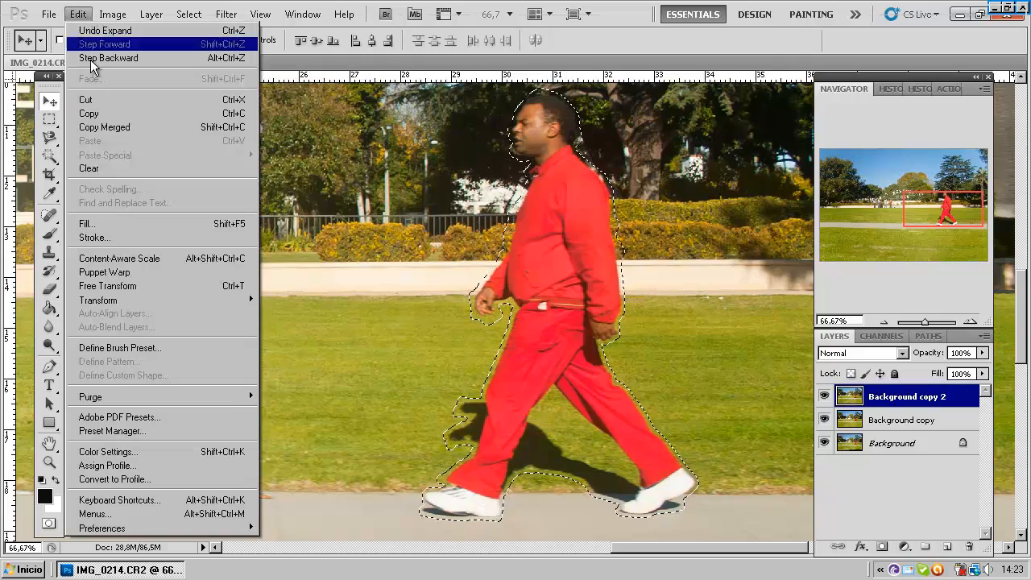
click(149, 223)
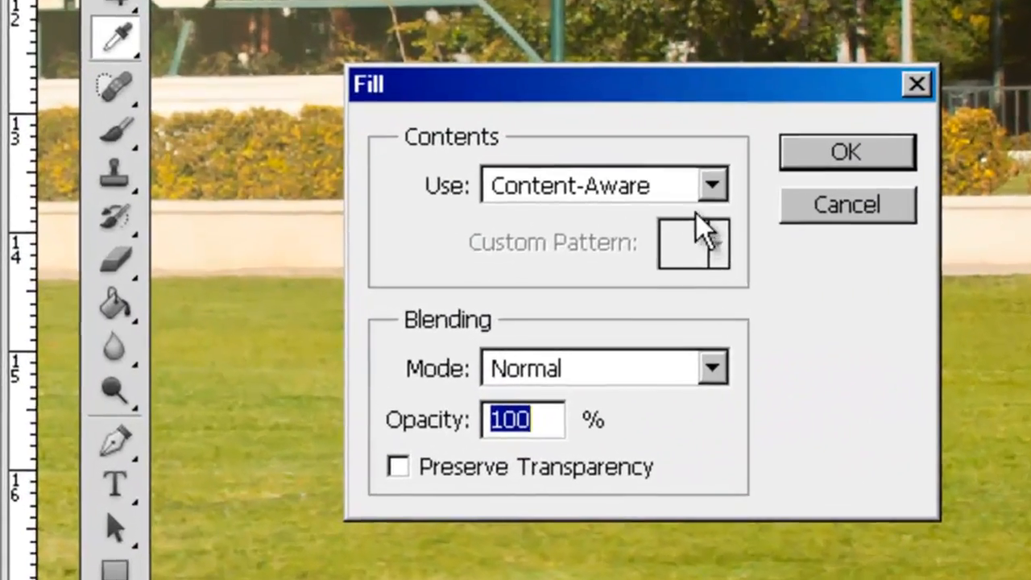
click(837, 153)
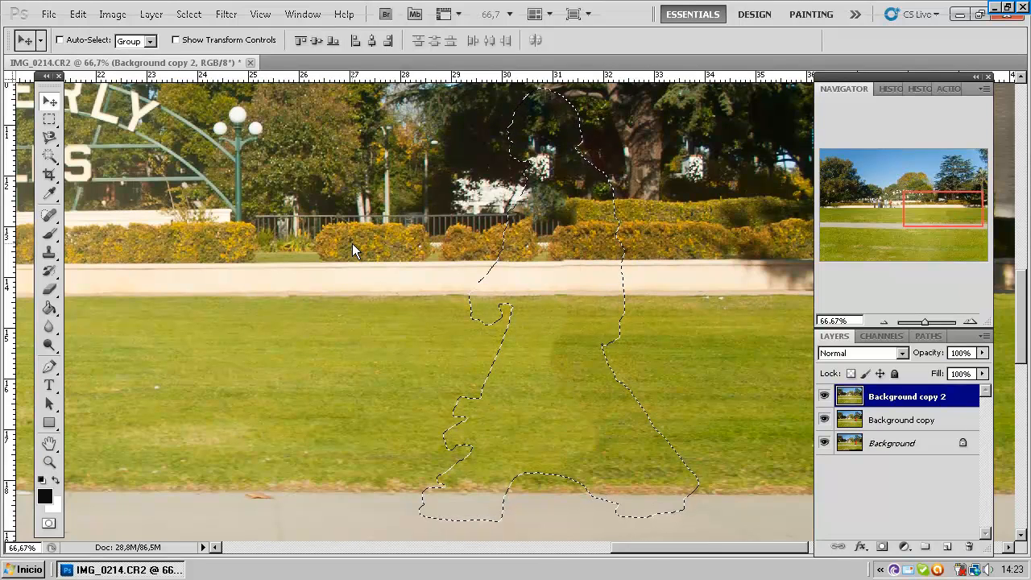
key(ctrl+d)
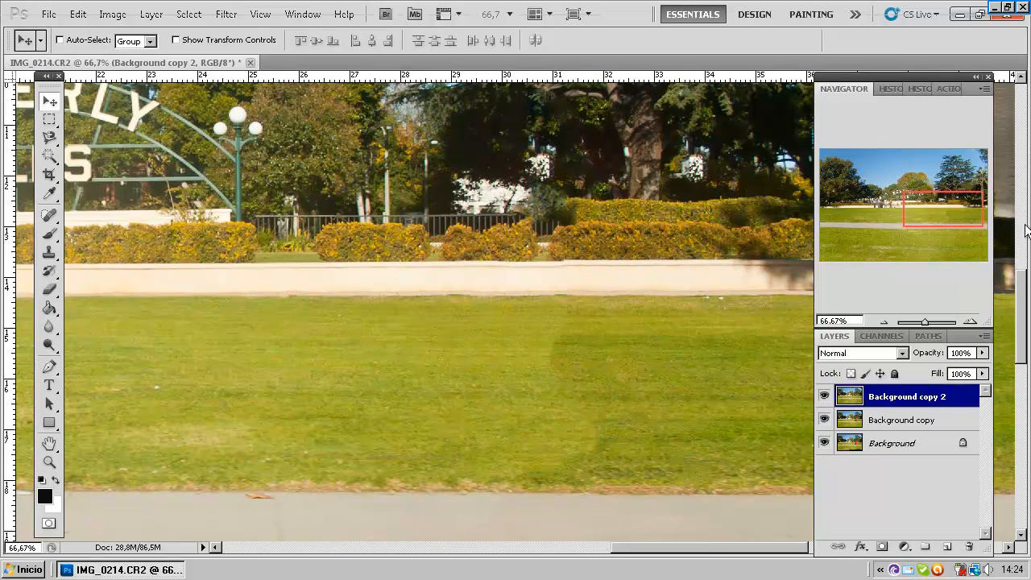
- Compare the whole photo with and without the walking man by toggling the visibility of the Background copy 2 layer
click(883, 321)
click(883, 322)
click(883, 322)
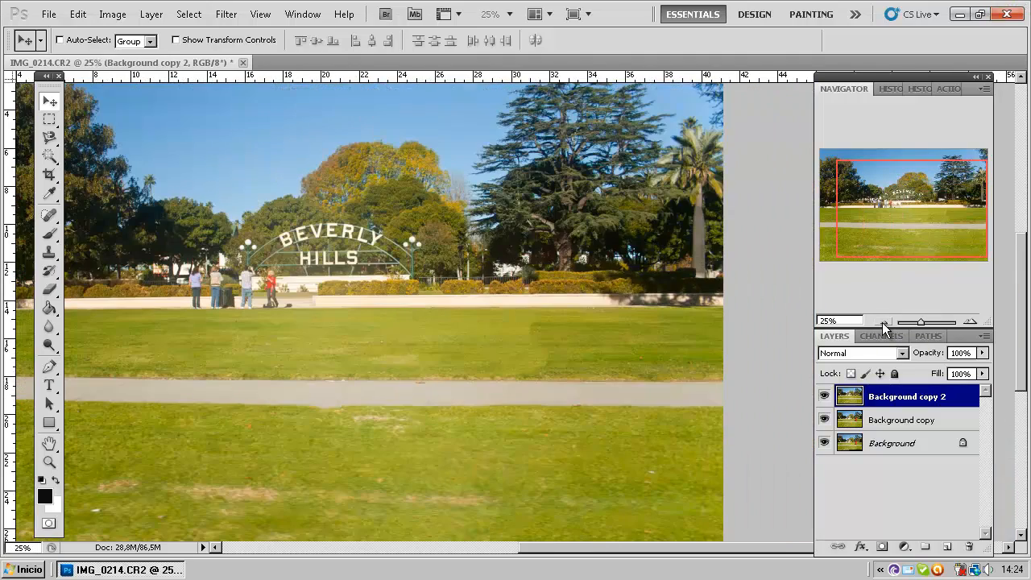
click(883, 321)
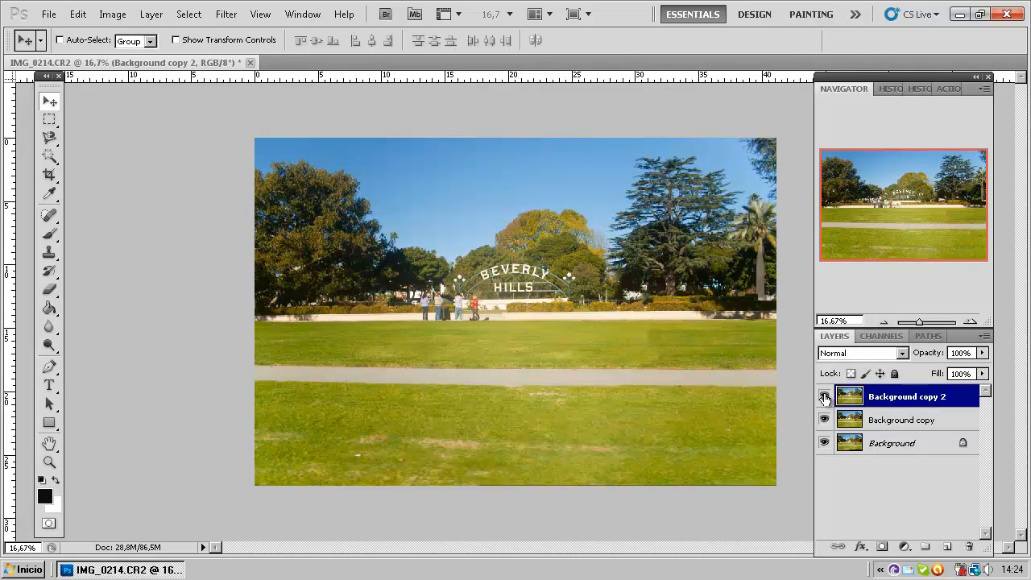
click(824, 397)
click(823, 397)
click(824, 397)
click(824, 397)
click(824, 397)
click(824, 397)
- Examine the filled lawn, hedge and tree area up close for repeated patches, and check the whole photo again
click(969, 322)
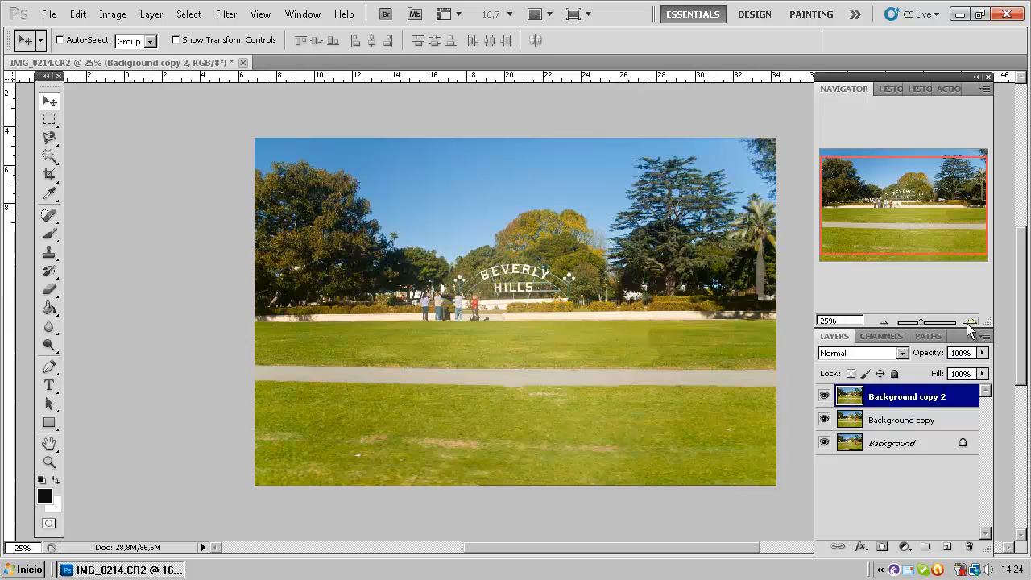
click(969, 322)
click(969, 322)
click(969, 322)
drag(899, 203, 952, 215)
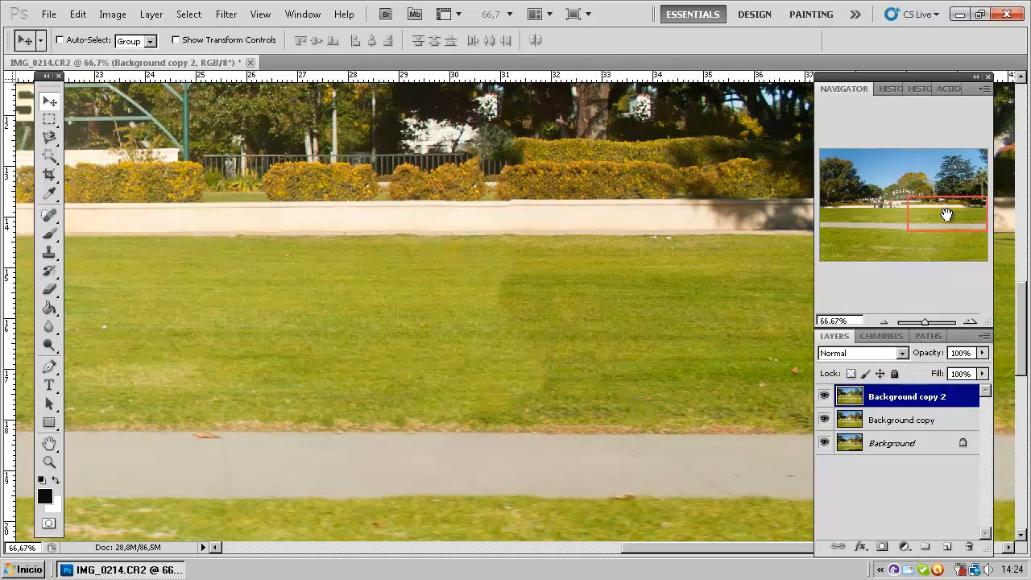
drag(943, 214, 946, 197)
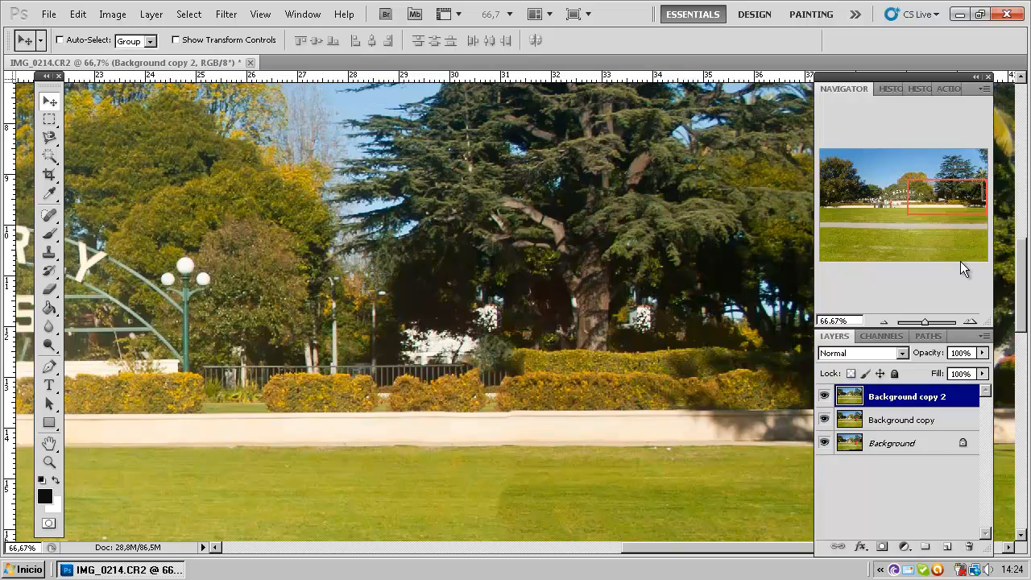
click(970, 322)
click(970, 322)
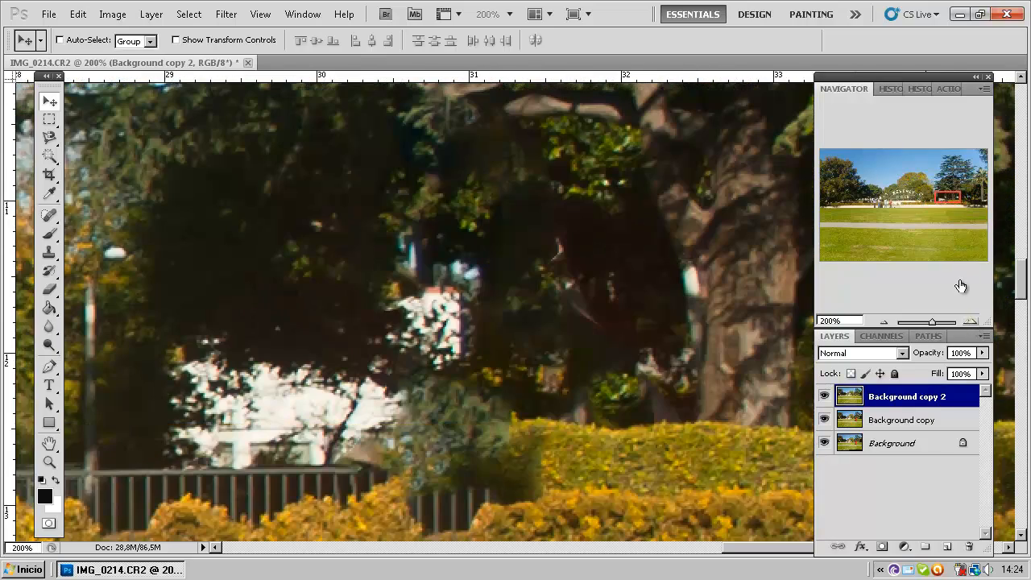
drag(943, 192, 950, 195)
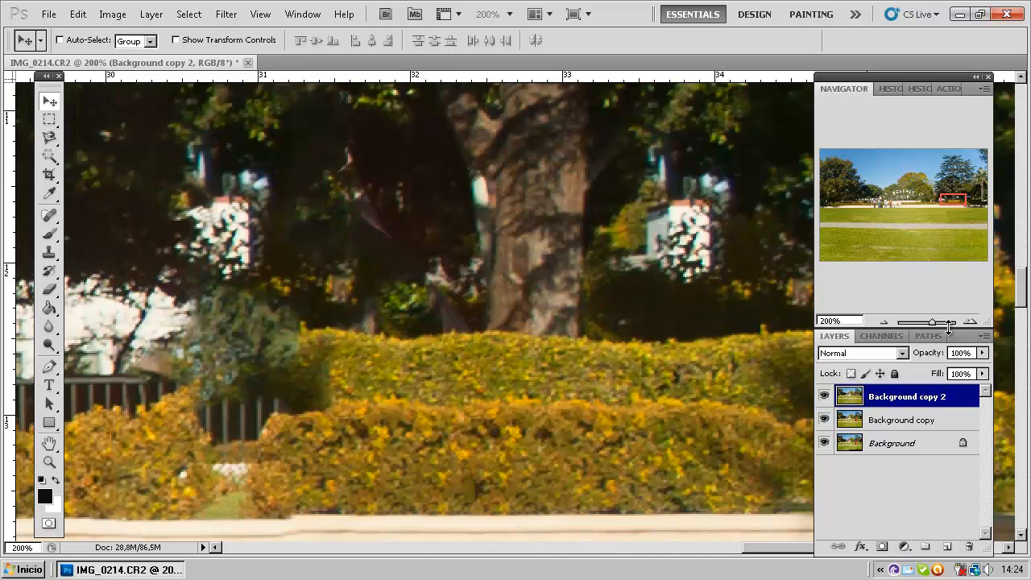
click(884, 320)
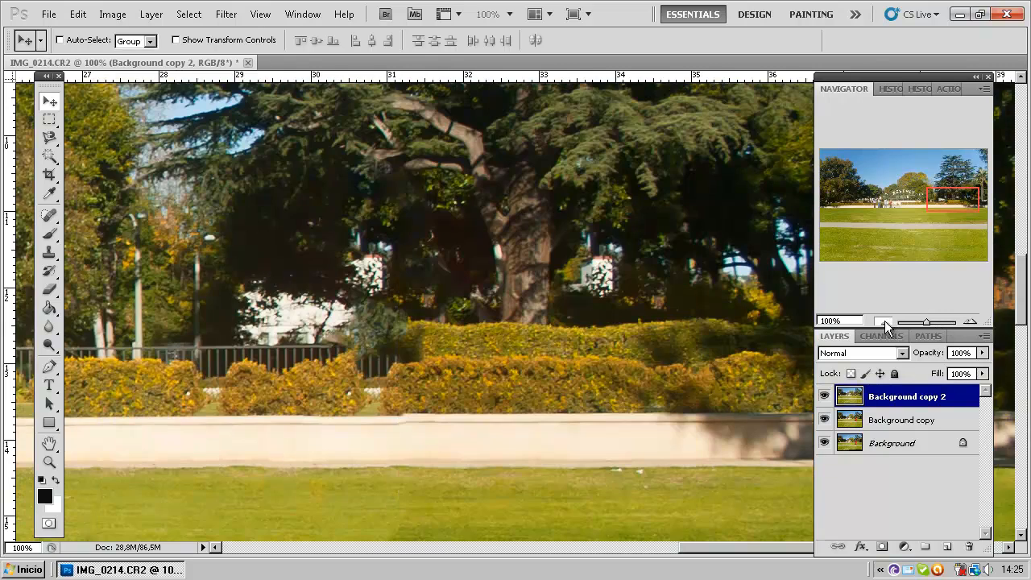
click(884, 321)
click(884, 321)
click(884, 321)
click(884, 321)
click(884, 321)
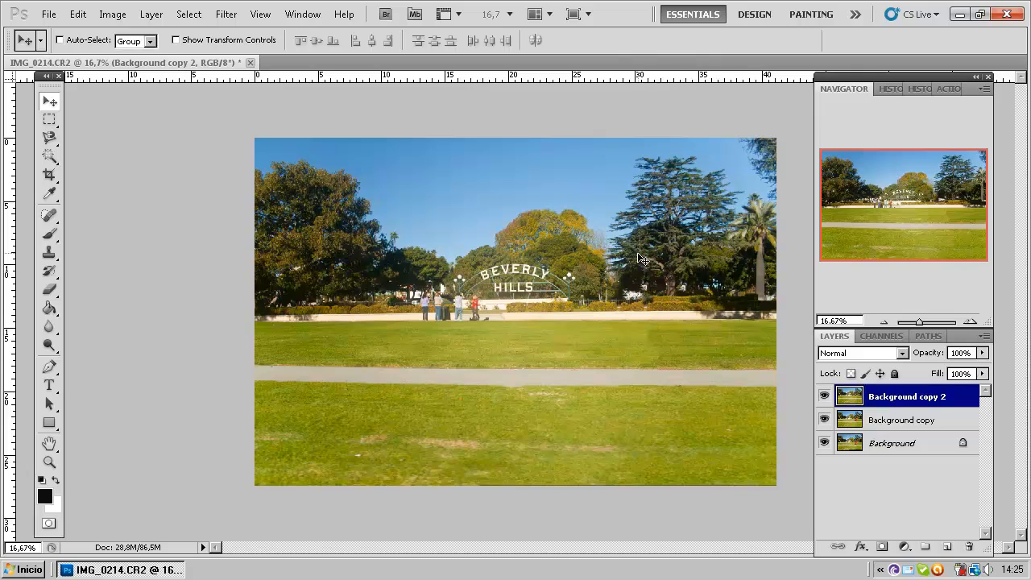
- Set up the Clone Stamp tool with a 35 px brush for retouching the trees above the hedge
click(967, 321)
click(967, 321)
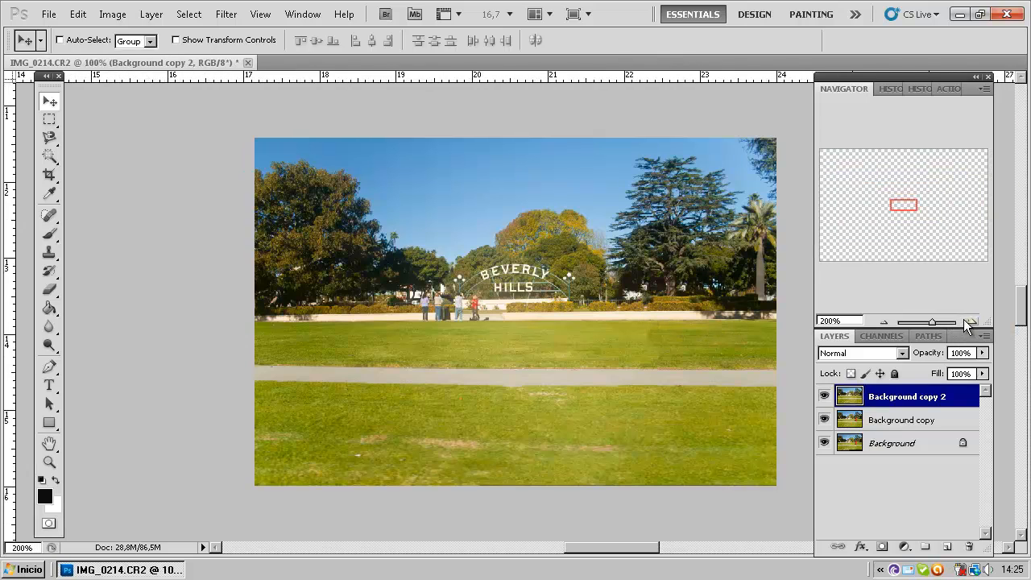
drag(904, 203, 960, 201)
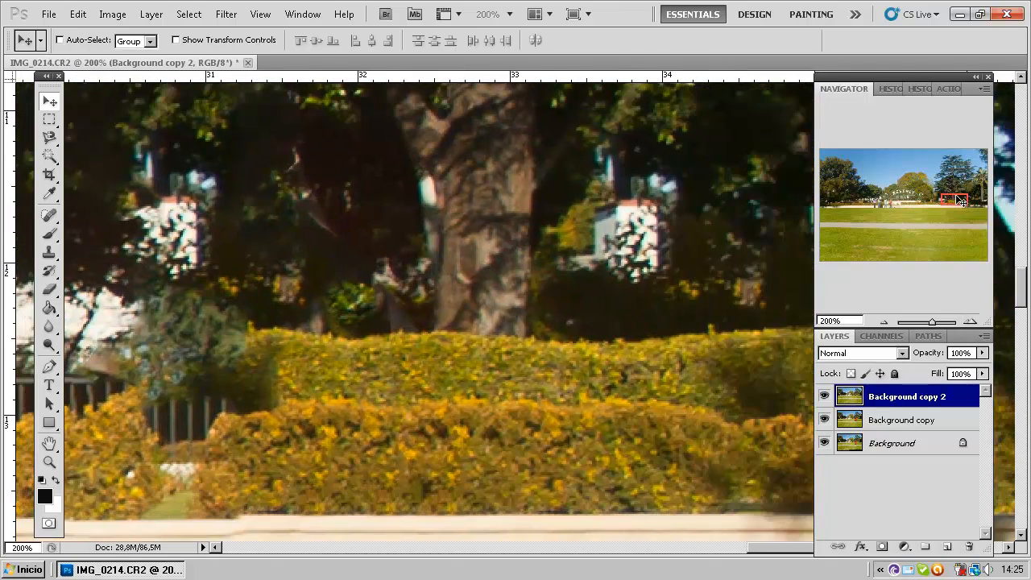
click(49, 255)
right_click(50, 256)
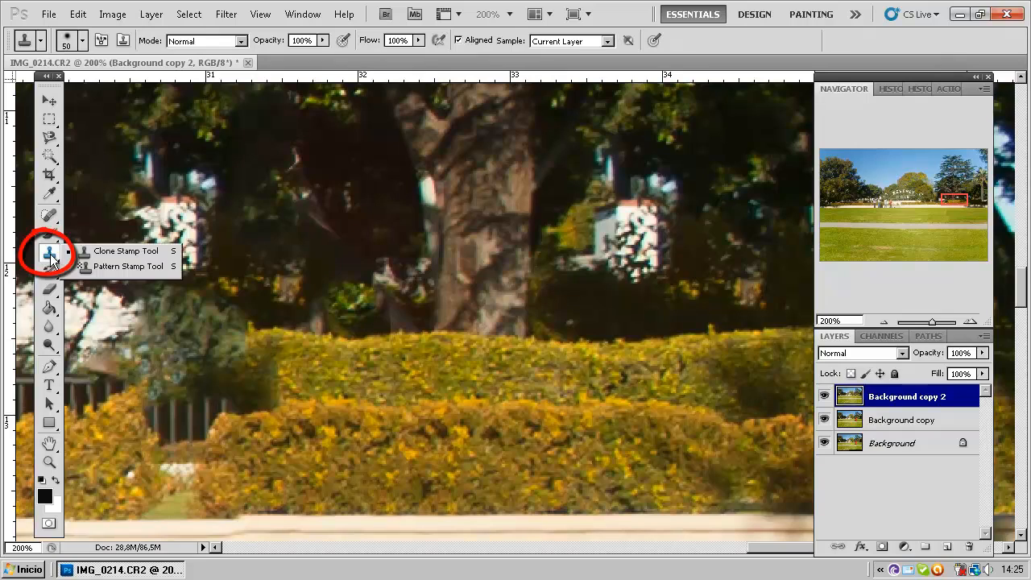
click(131, 252)
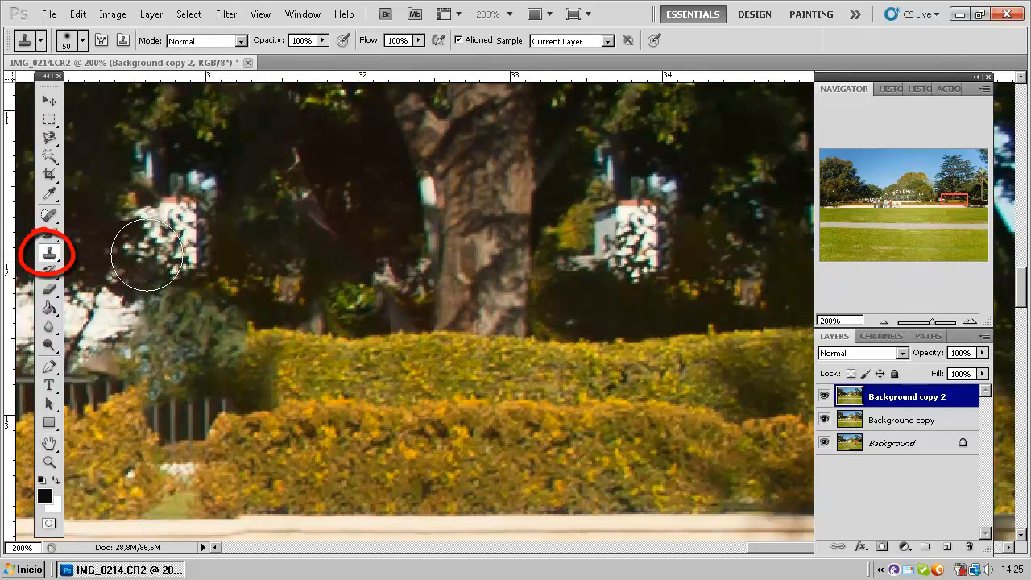
click(82, 43)
drag(65, 85, 58, 84)
key(Return)
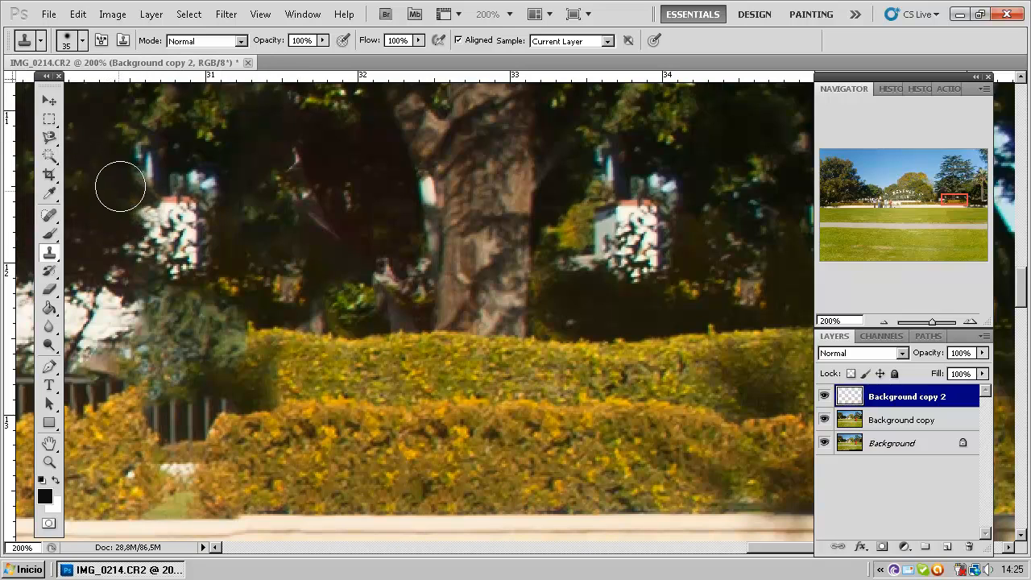
- Clone dark foliage over the light blue spot above the repeated white patch beside the tree trunk
alt+click(152, 120)
click(148, 151)
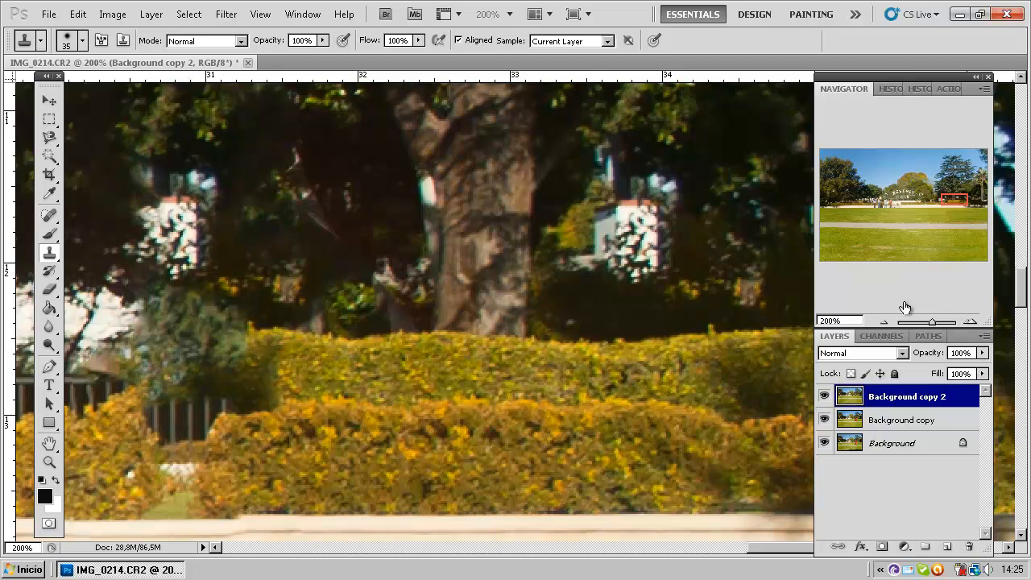
click(882, 321)
click(882, 321)
click(882, 321)
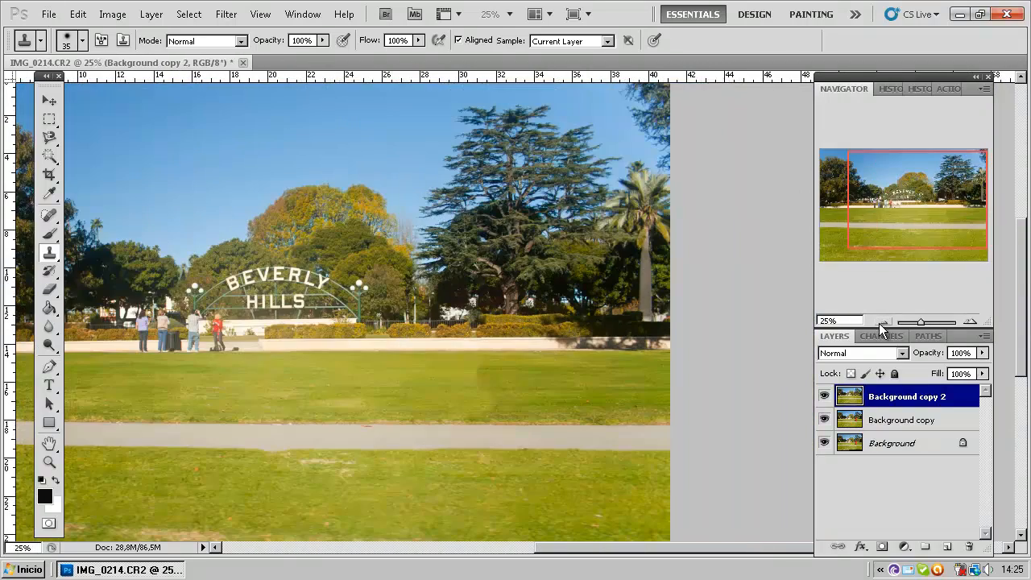
click(882, 321)
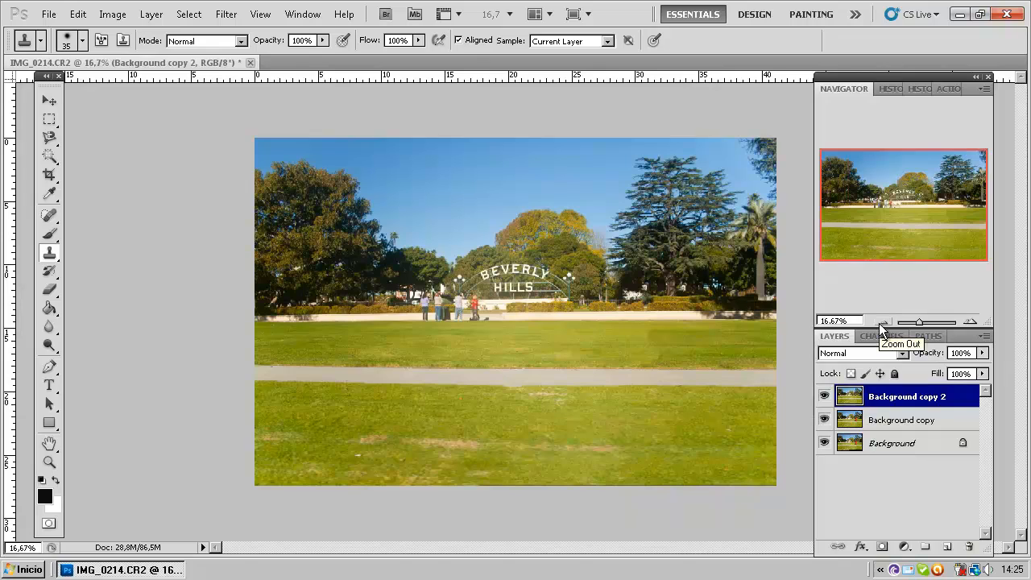